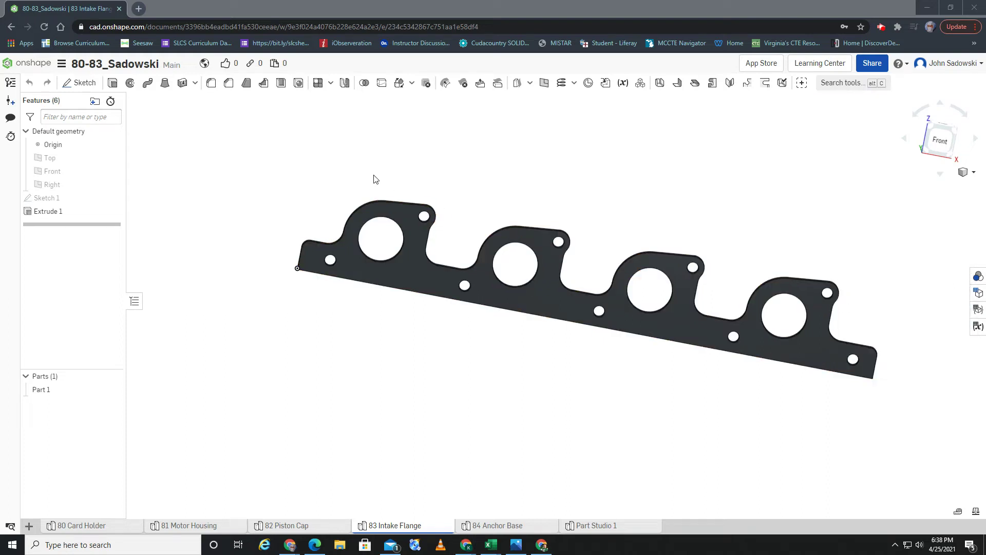
Open the intake flange's base sketch for editing and view it straight on
mouse_move(632, 389)
right_mouse_down()
mouse_move(557, 359)
mouse_move(511, 359)
mouse_move(643, 374)
mouse_move(651, 388)
mouse_move(645, 380)
right_mouse_up()
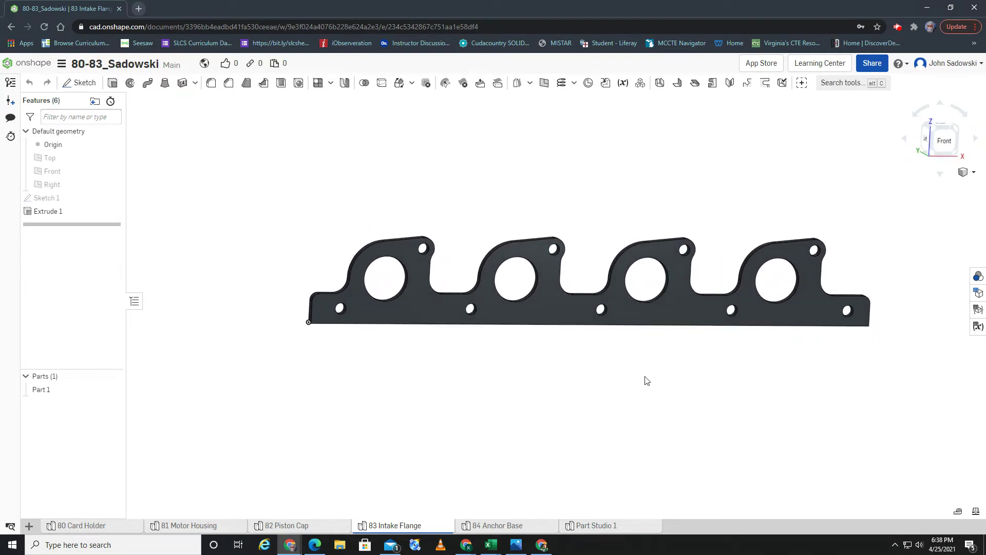
double_click(46, 198)
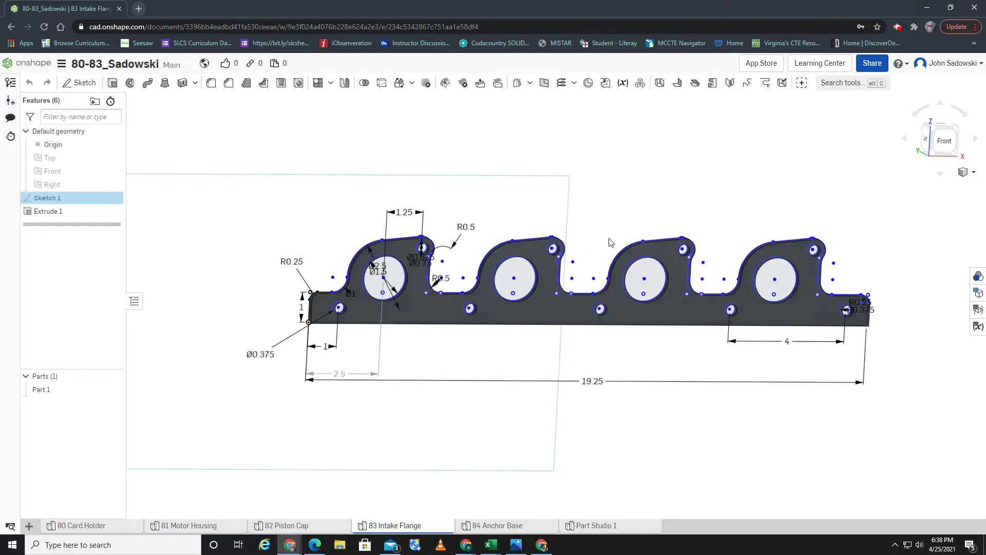
key("n")
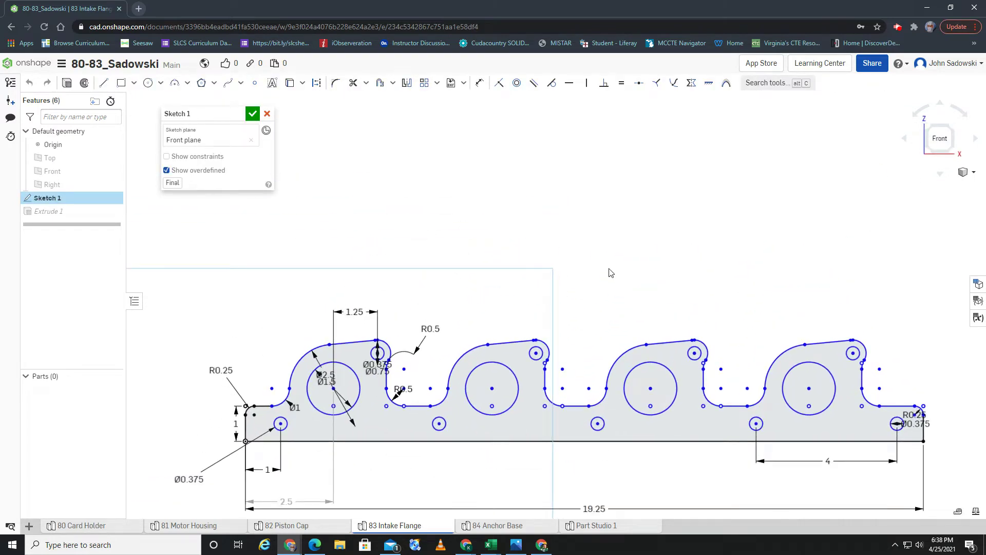
middle_click_drag(578, 342, 532, 262)
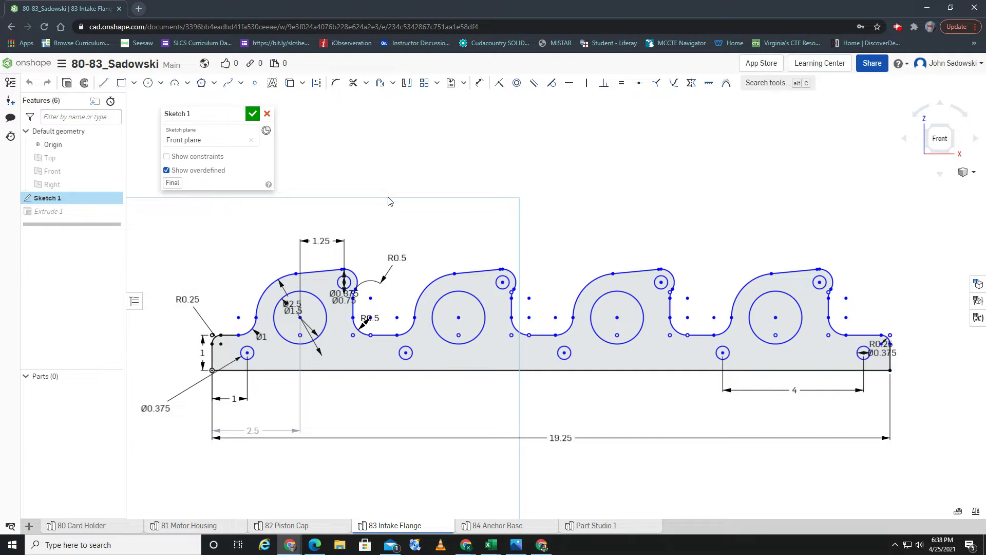
Spread out the overlapping hole, arc and fillet dimension labels around the first lobe and the flange's far end hole
left_click_drag(343, 294, 451, 234)
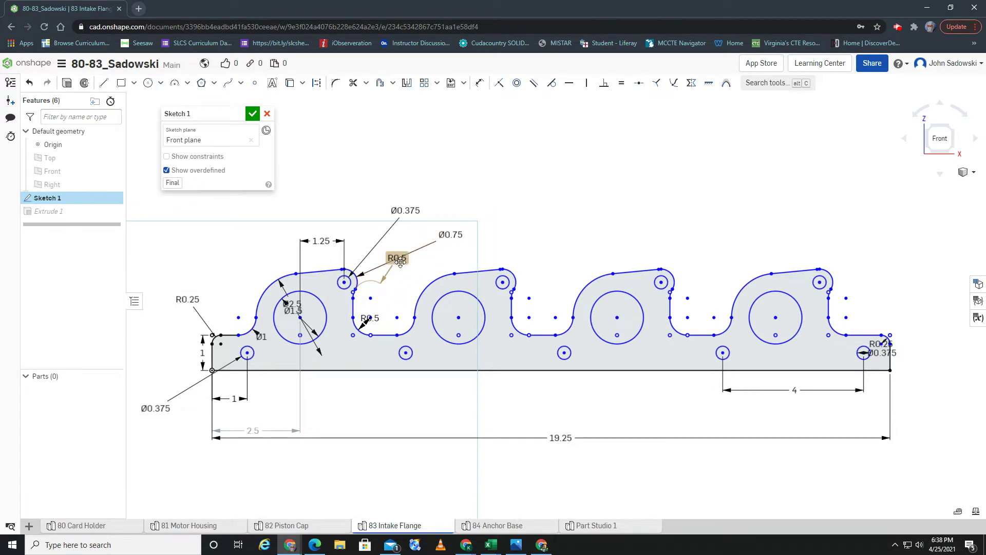
left_click_drag(397, 258, 404, 270)
left_click_drag(293, 311, 225, 261)
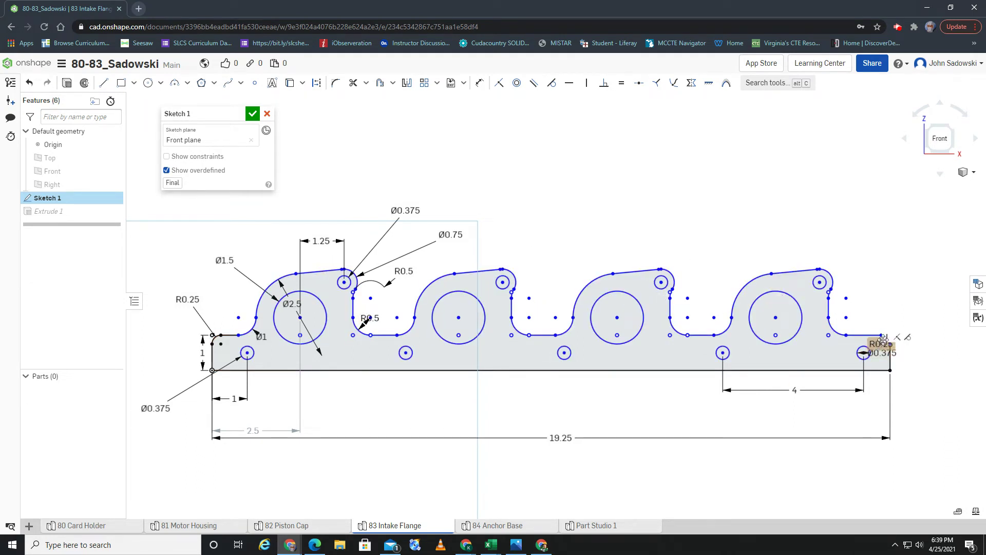
left_click_drag(880, 344, 880, 303)
left_click_drag(876, 353, 917, 392)
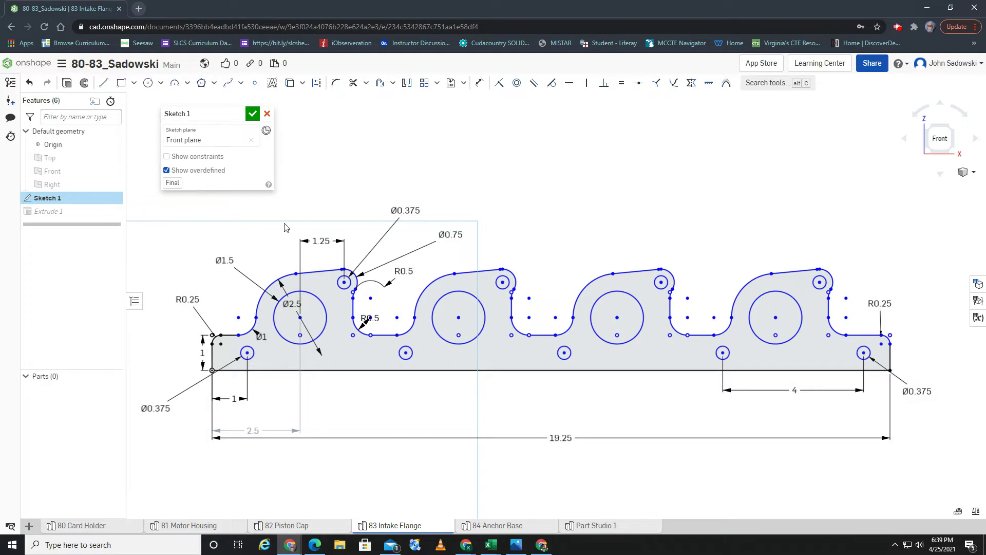
Compare the single-lobe sketch in Part Studio 1 with the finished 83 Intake Flange sketch, moving the sketch dialog clear of the geometry
mouse_move(138, 202)
left_mouse_down()
mouse_move(518, 483)
mouse_move(486, 460)
mouse_move(370, 444)
mouse_move(406, 451)
mouse_move(388, 447)
mouse_move(381, 393)
mouse_move(415, 263)
mouse_move(324, 264)
mouse_move(417, 464)
mouse_move(392, 475)
mouse_move(323, 301)
mouse_move(270, 211)
left_mouse_up()
left_click(592, 533)
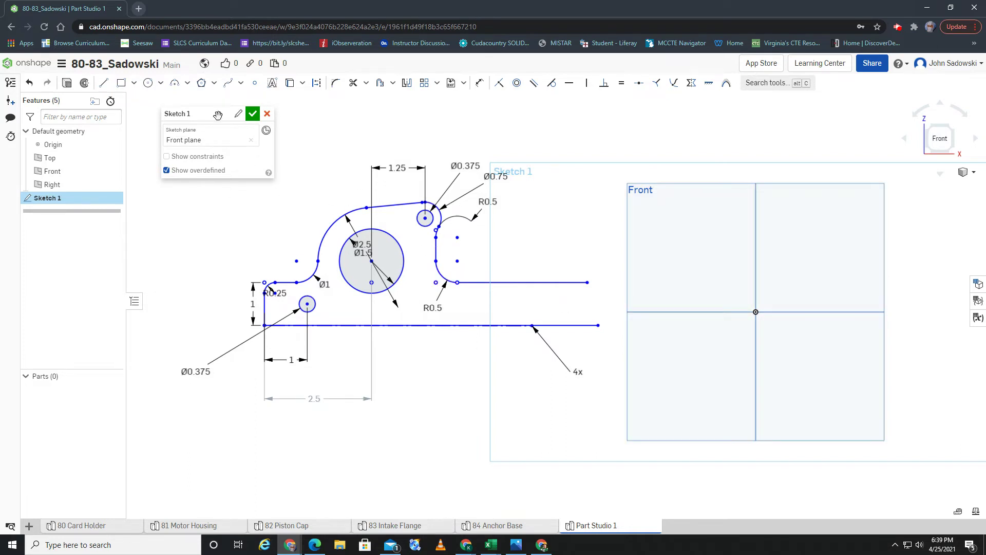
mouse_move(218, 109)
left_mouse_down()
mouse_move(145, 96)
mouse_move(158, 96)
left_mouse_up()
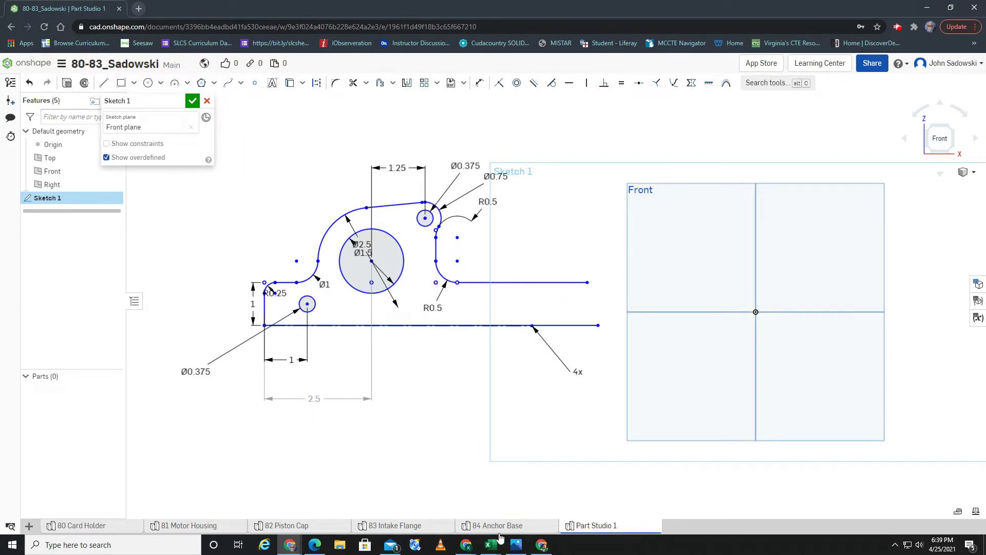
left_click(379, 525)
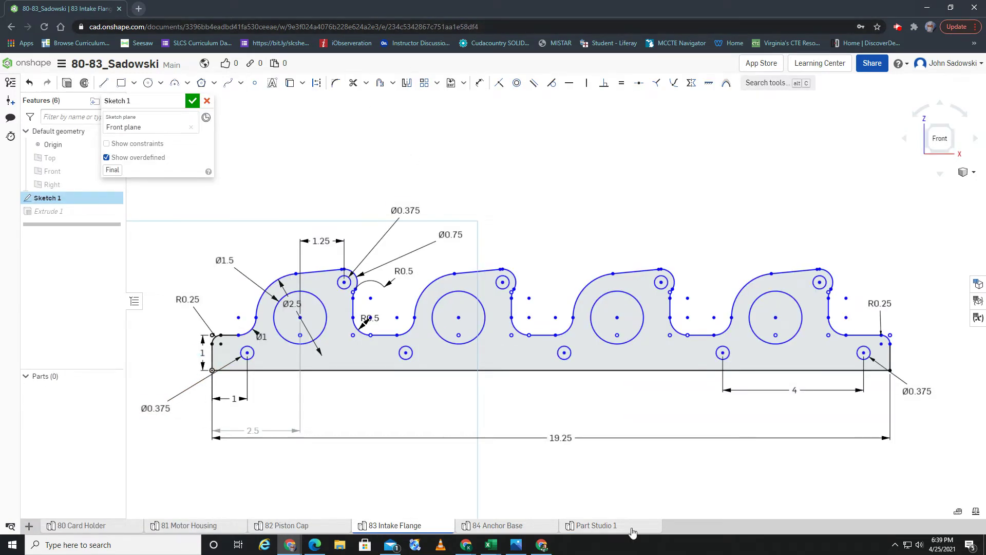
left_click(596, 526)
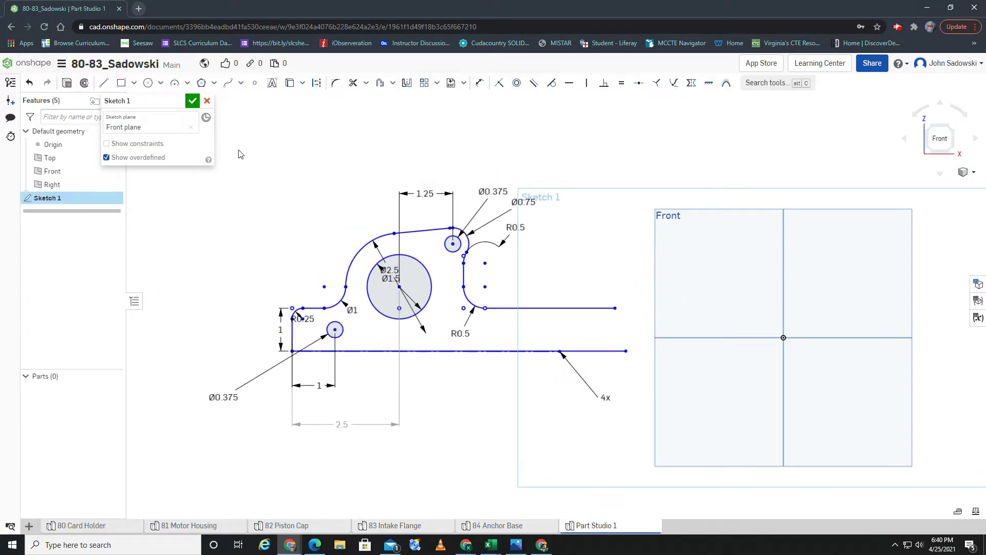
Linear-pattern the entire flange profile horizontally with 4 instances spaced about 8.11 in apart
left_click_drag(221, 131, 686, 455)
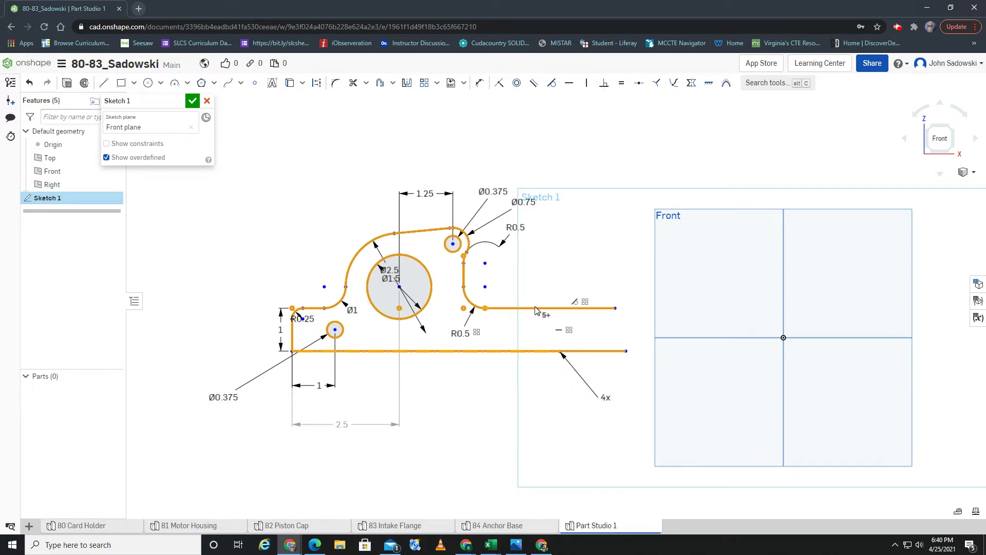
left_click(424, 82)
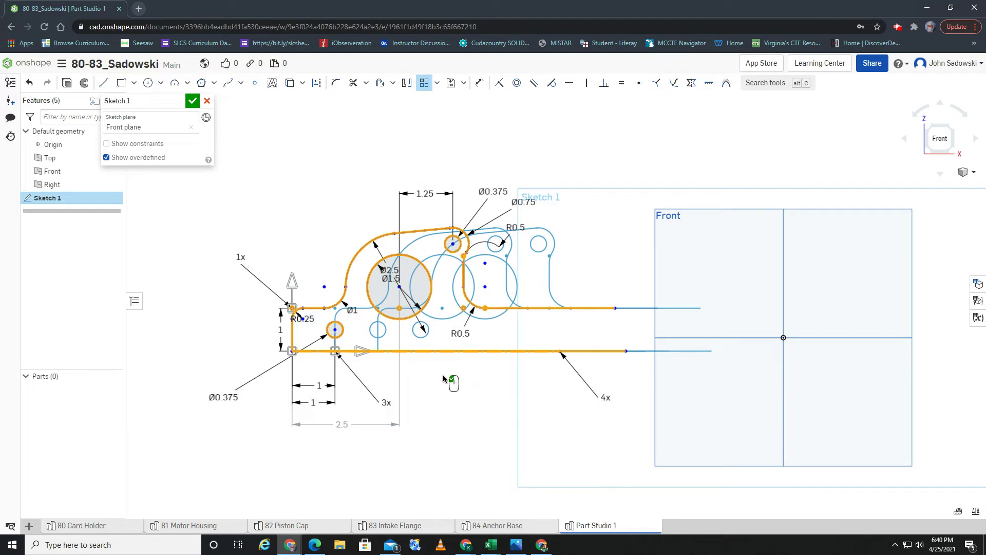
left_click(389, 404)
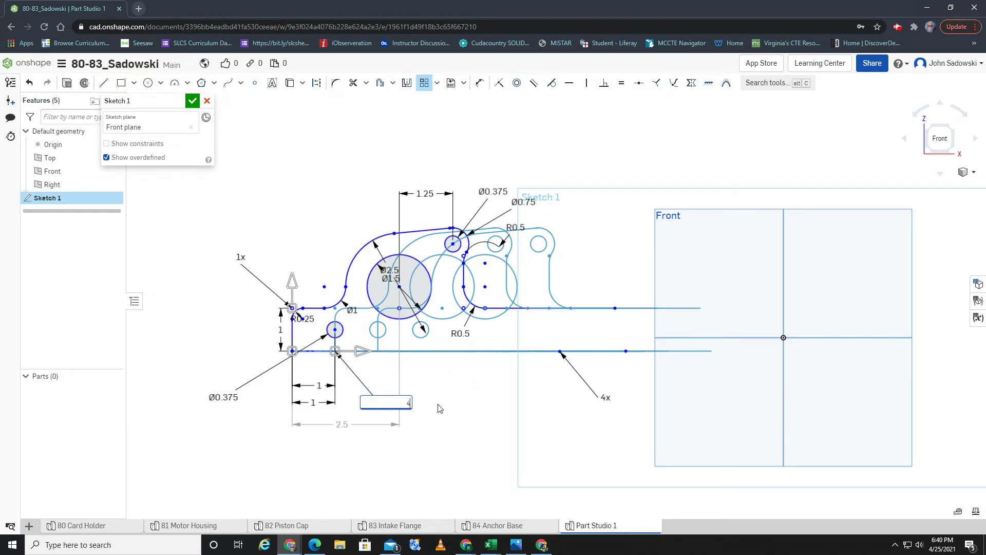
type("4")
key("Return")
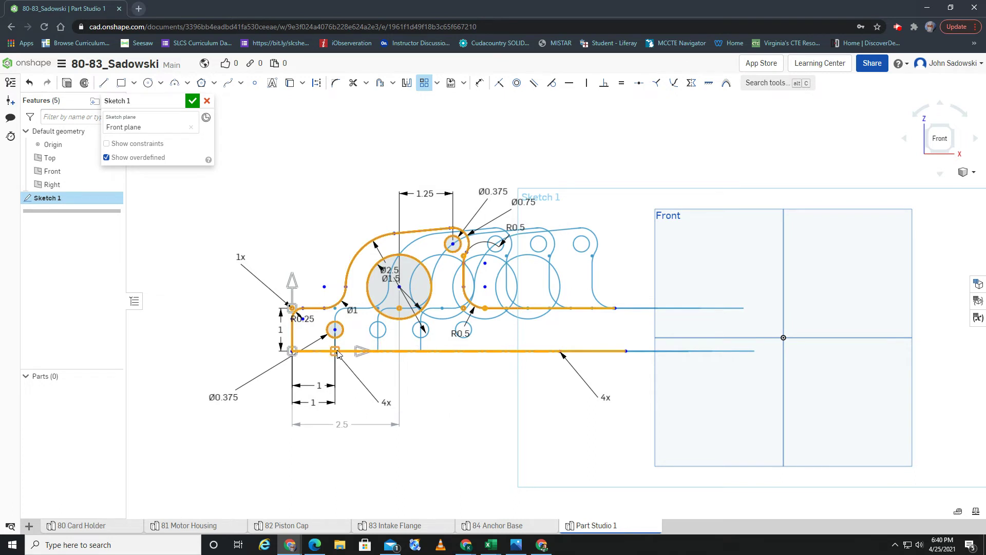
left_click_drag(335, 351, 642, 354)
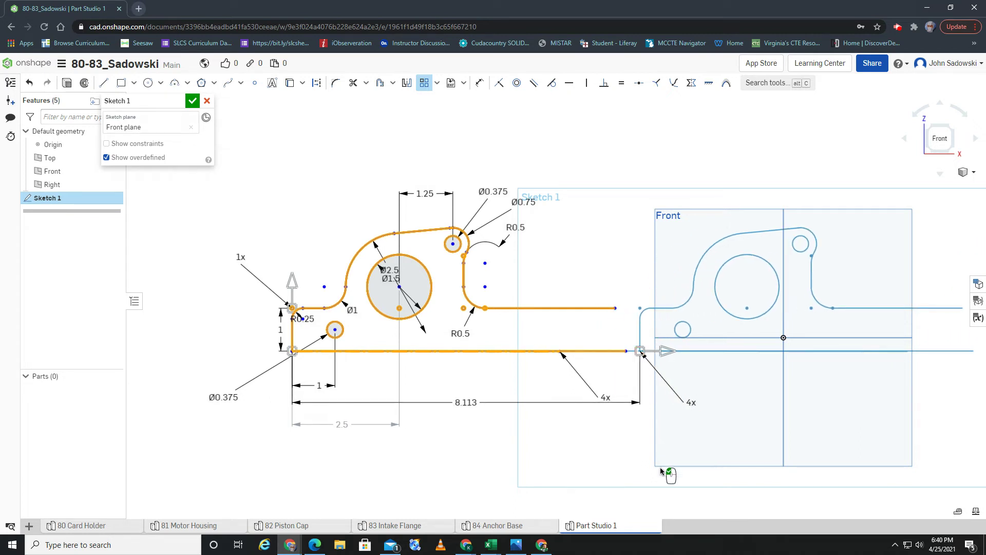
left_click(562, 454)
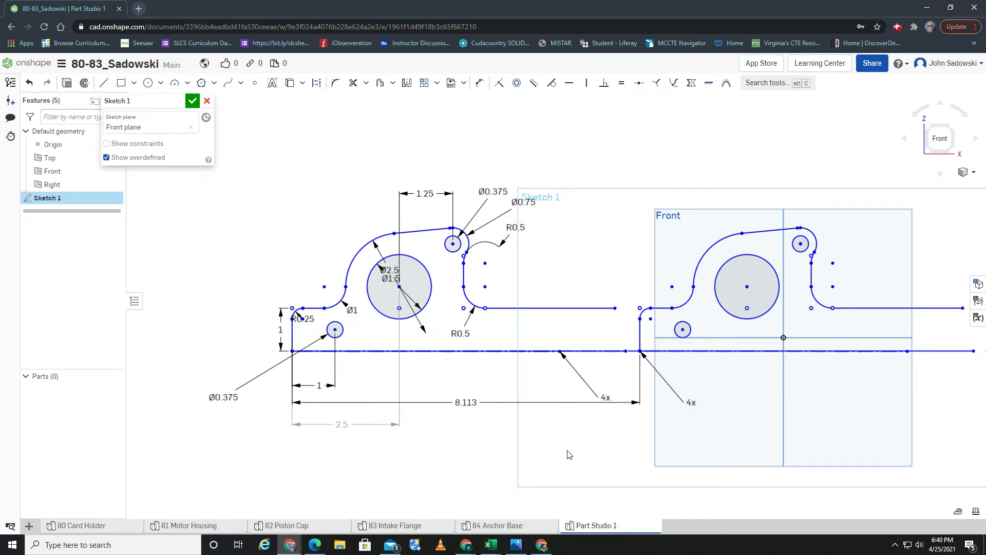
Dimension the horizontal distance between the lower small holes of the first and second profiles
scroll(706, 335, "down", 6)
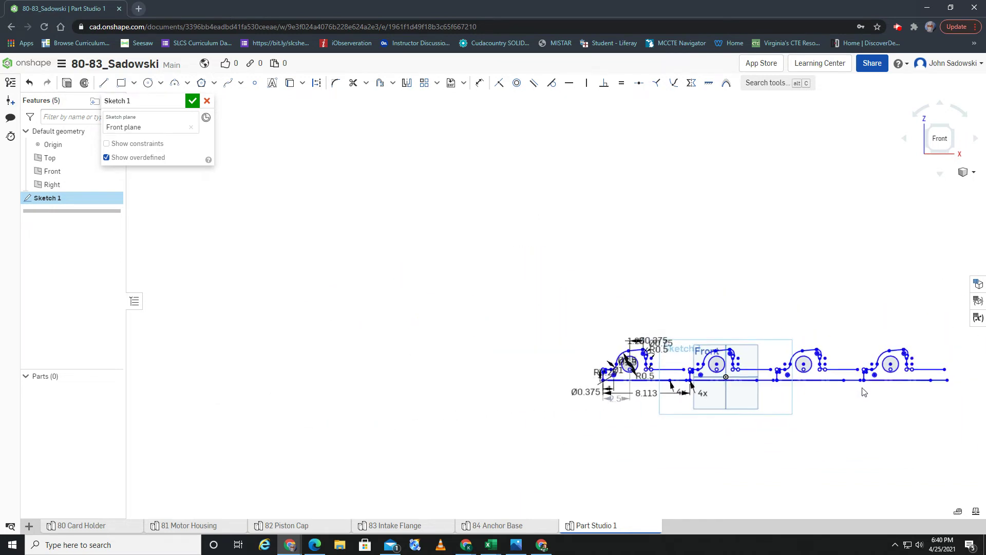
scroll(853, 401, "up", 3)
middle_click_drag(536, 420, 624, 404)
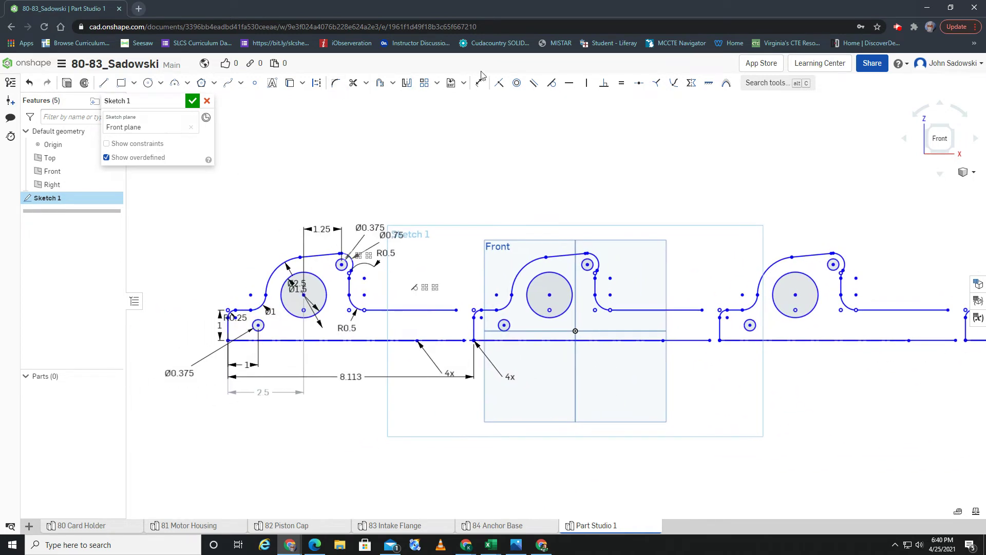
left_click(479, 87)
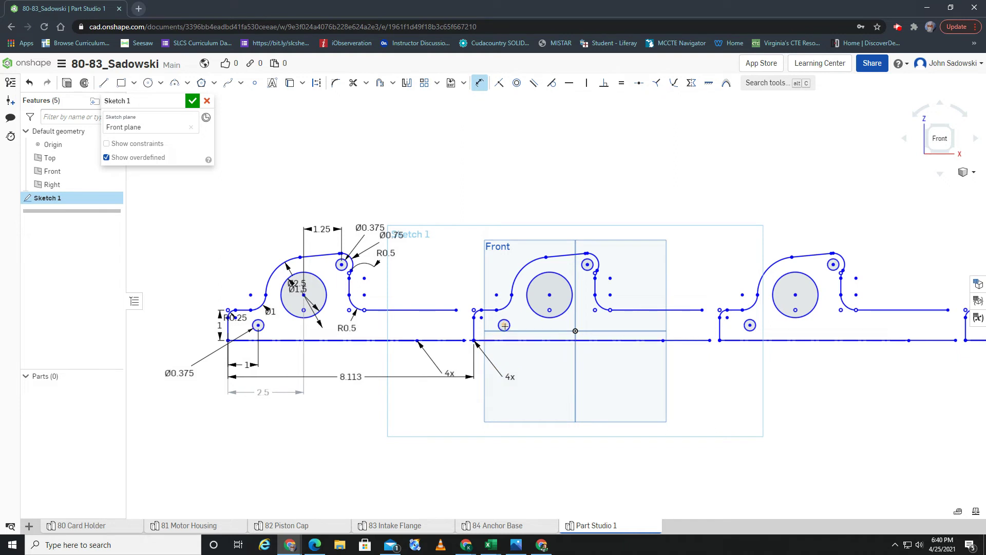
left_click(259, 326)
left_click(504, 325)
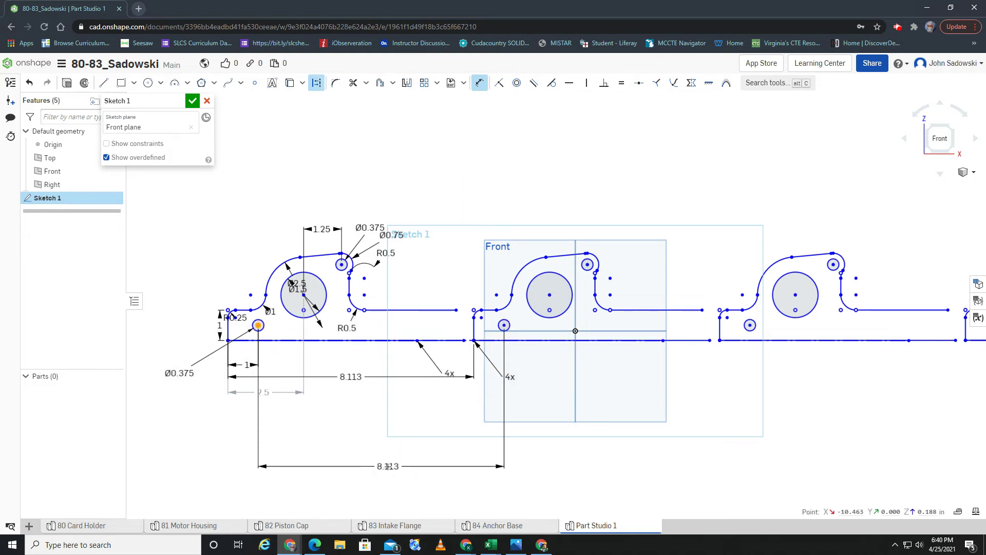
left_click(389, 467)
Try to set the distance between the two lower holes to 4 in, and undo the change
type("4")
key("Return")
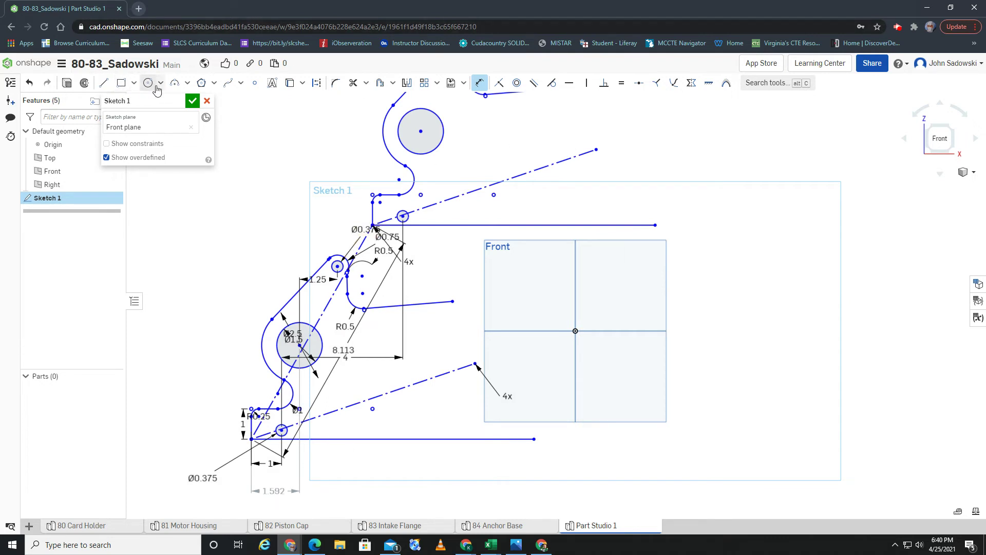
left_click(28, 83)
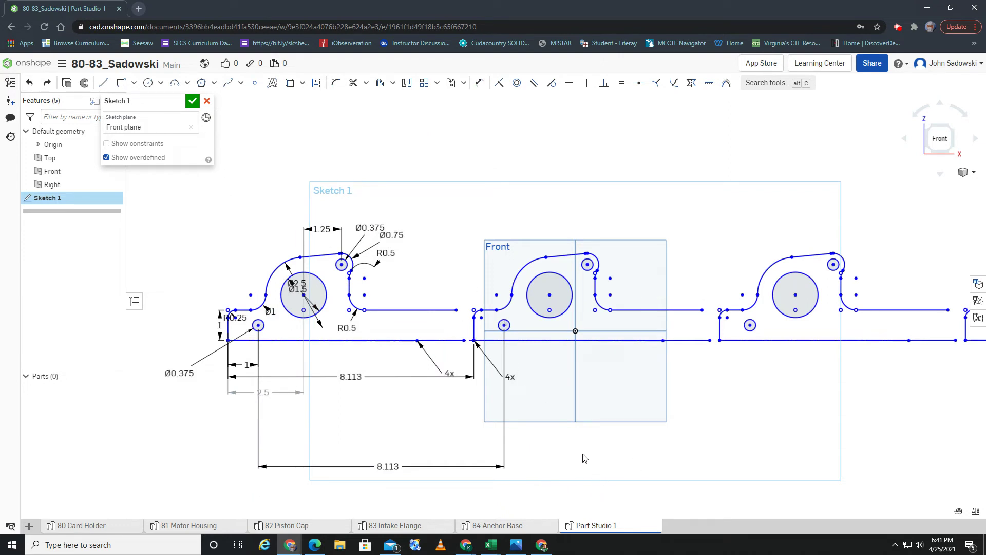
Delete the pattern's own spacing dimension and set the distance between the first two lower holes to 4 in
left_click(352, 376)
key("Delete")
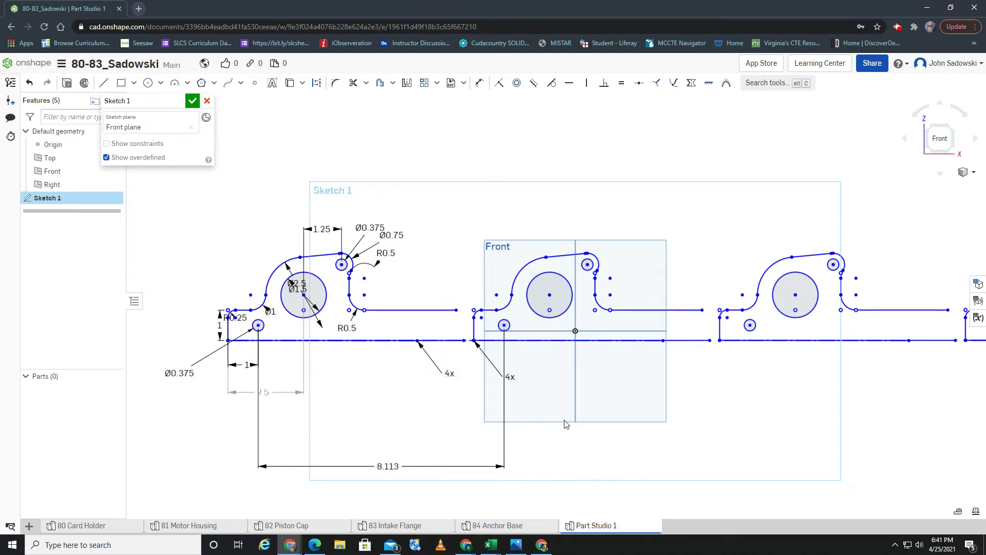
double_click(383, 467)
left_click(476, 452)
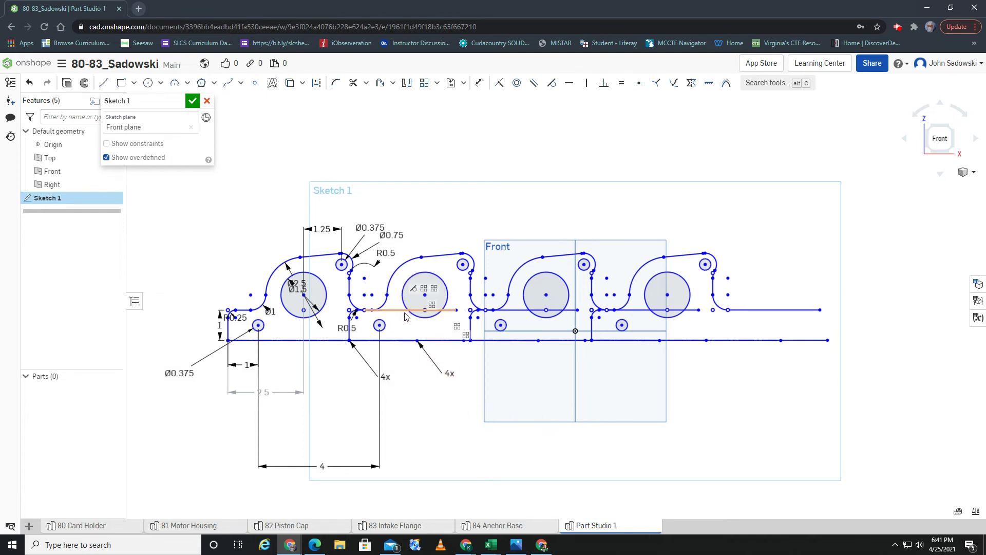
Delete the redundant upper line, vertical edge and corner fillet between the first two profiles, along with the baseline segments beneath them
scroll(396, 312, "up", 5)
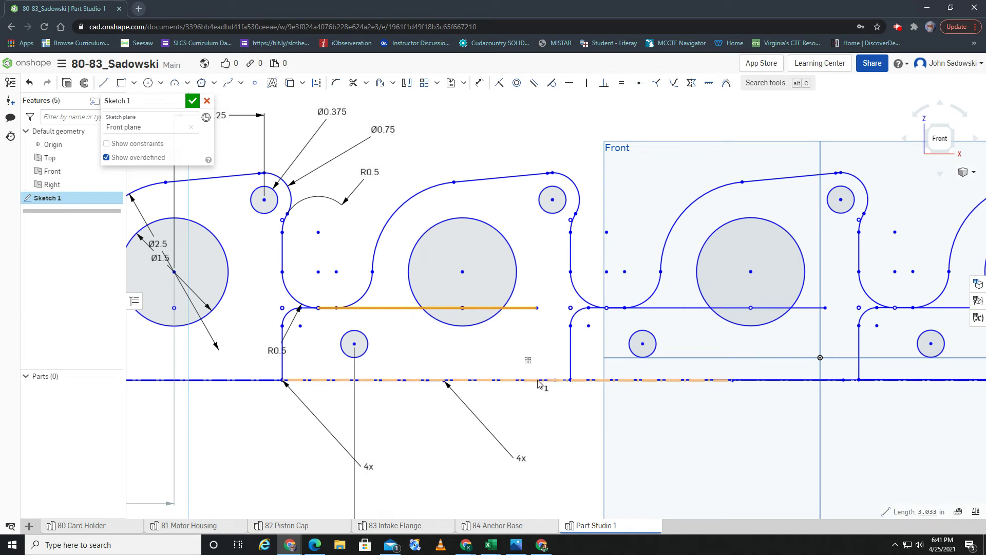
left_click(304, 311)
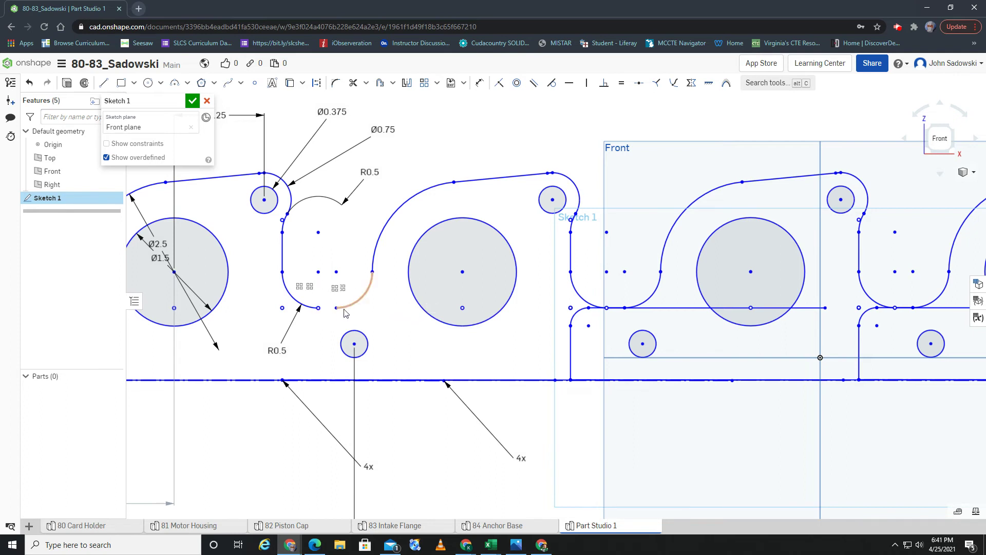
scroll(344, 313, "down", 4)
key("m")
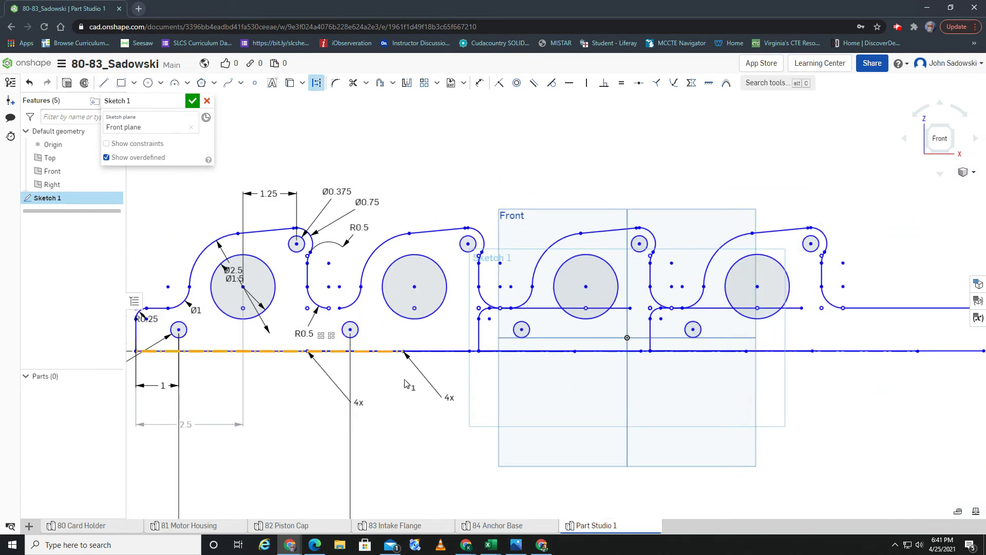
key("Escape")
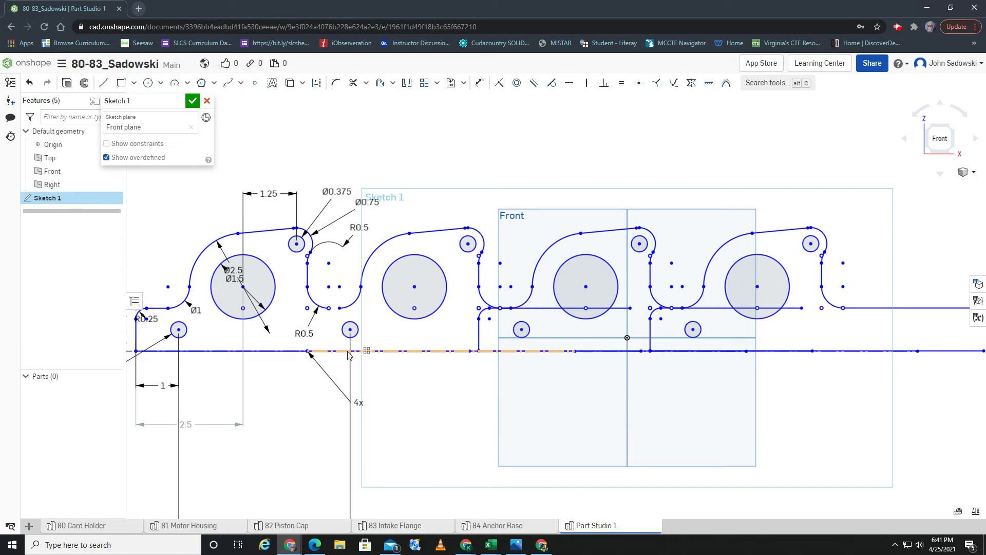
left_click(390, 355)
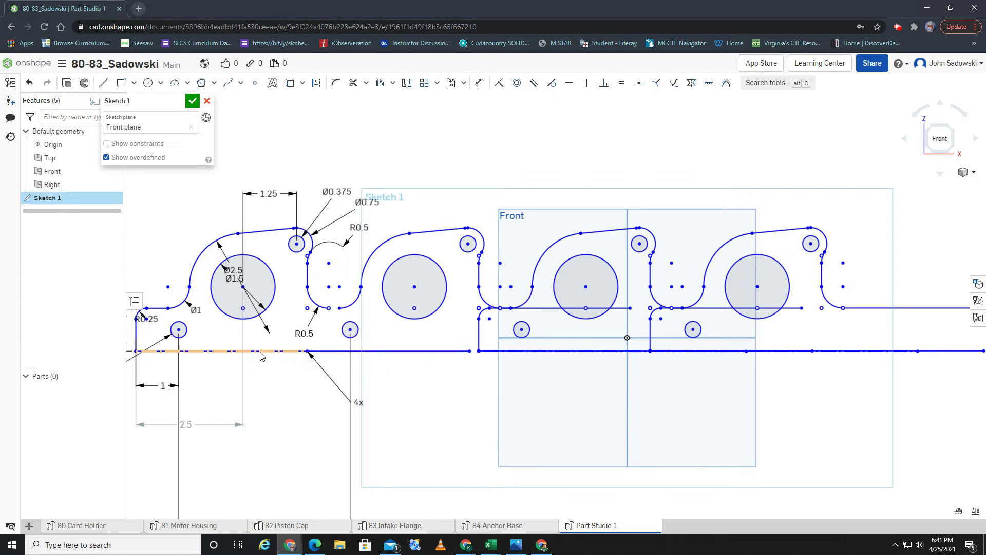
left_click(272, 355)
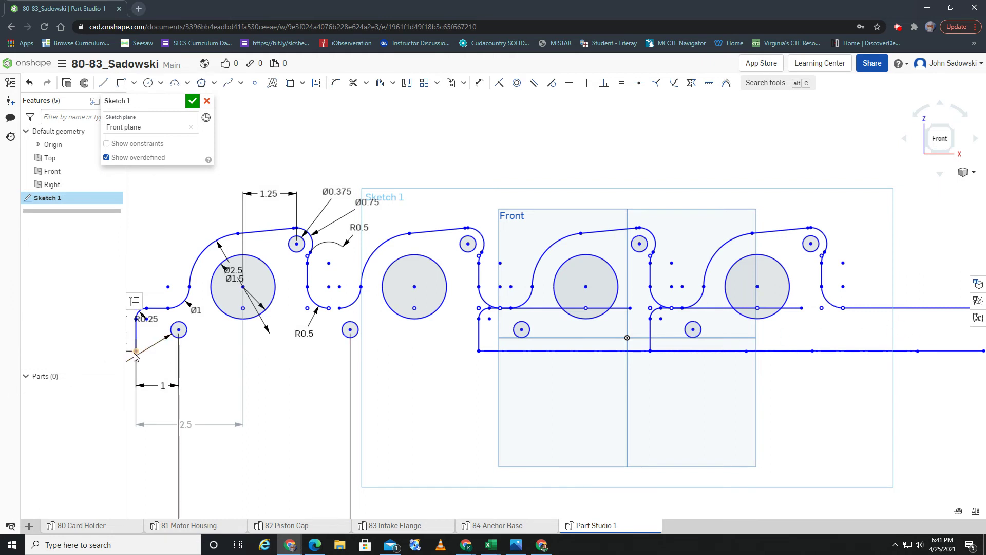
Compare the patterned sketch in Part Studio 1 with the baseline and overall length of the 83 Intake Flange sketch
left_click(373, 526)
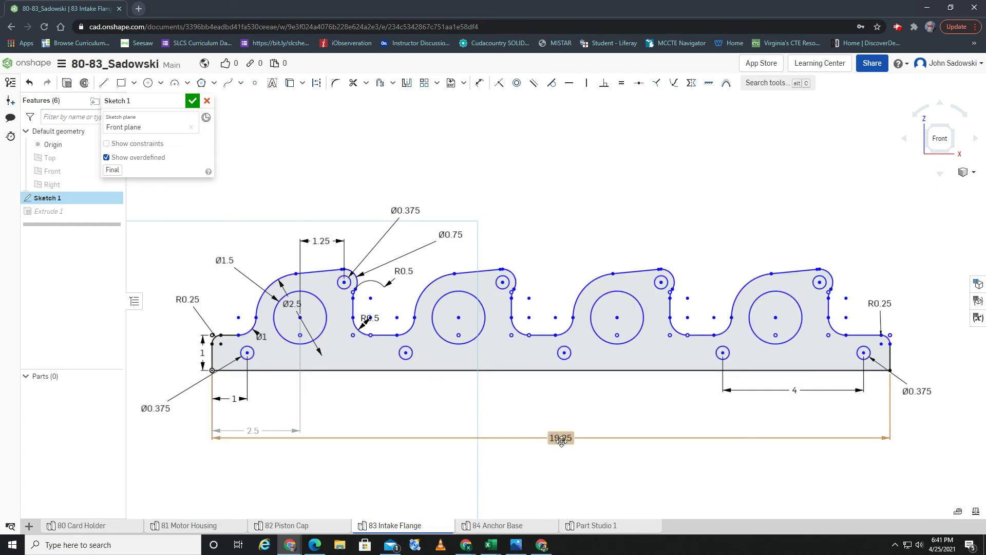
left_click(592, 526)
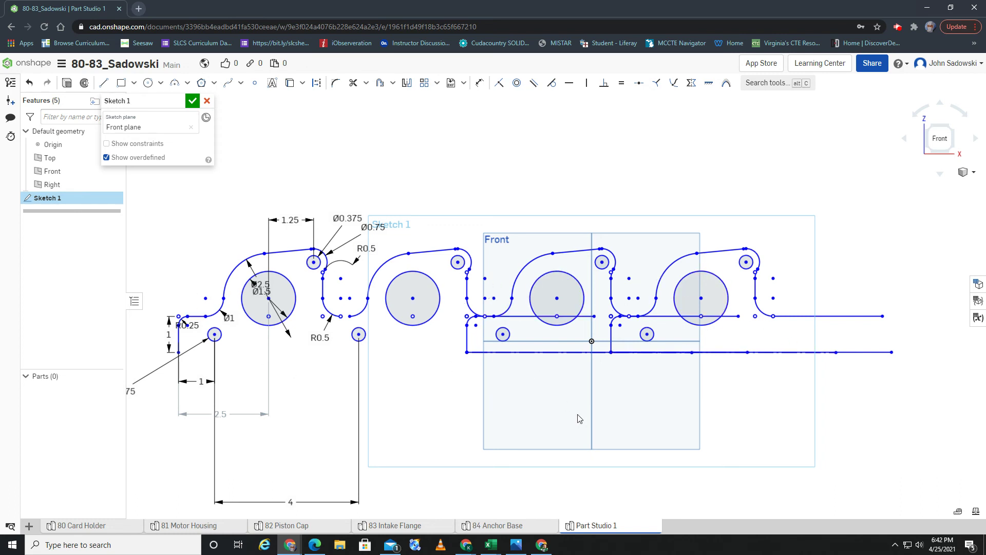
scroll(465, 409, "down", 2)
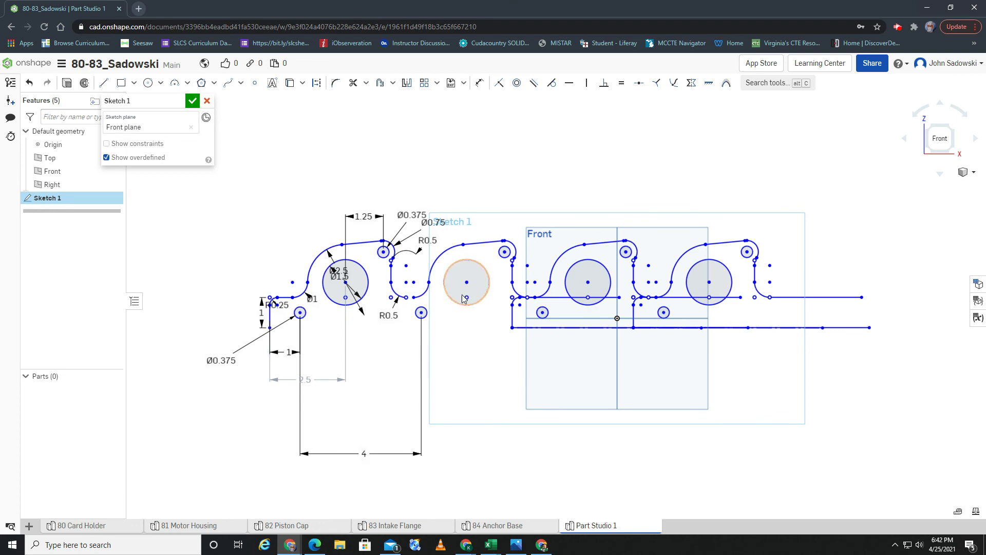
left_click(395, 525)
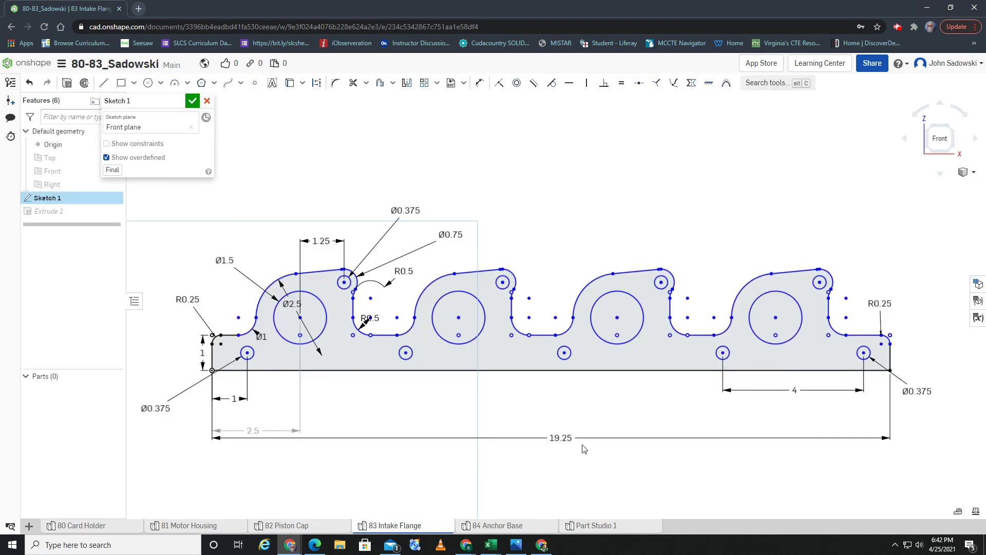